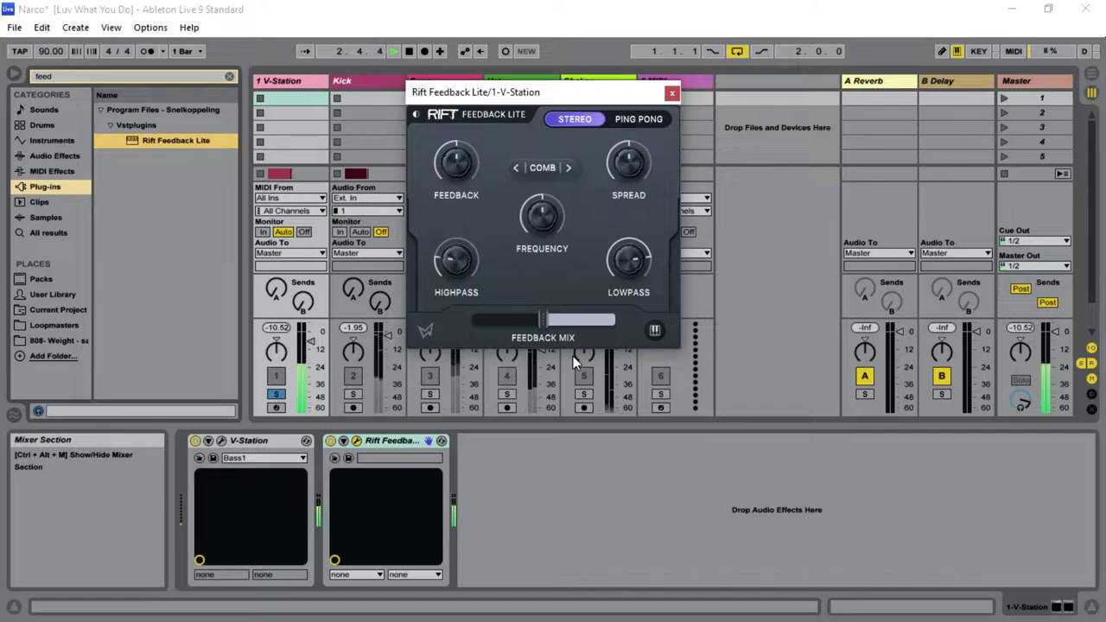
# - Try the Free, Trip, Norm and MIDI feedback modes of Rift Feedback Lite and settle on Tune
pyautogui.click(568, 168)
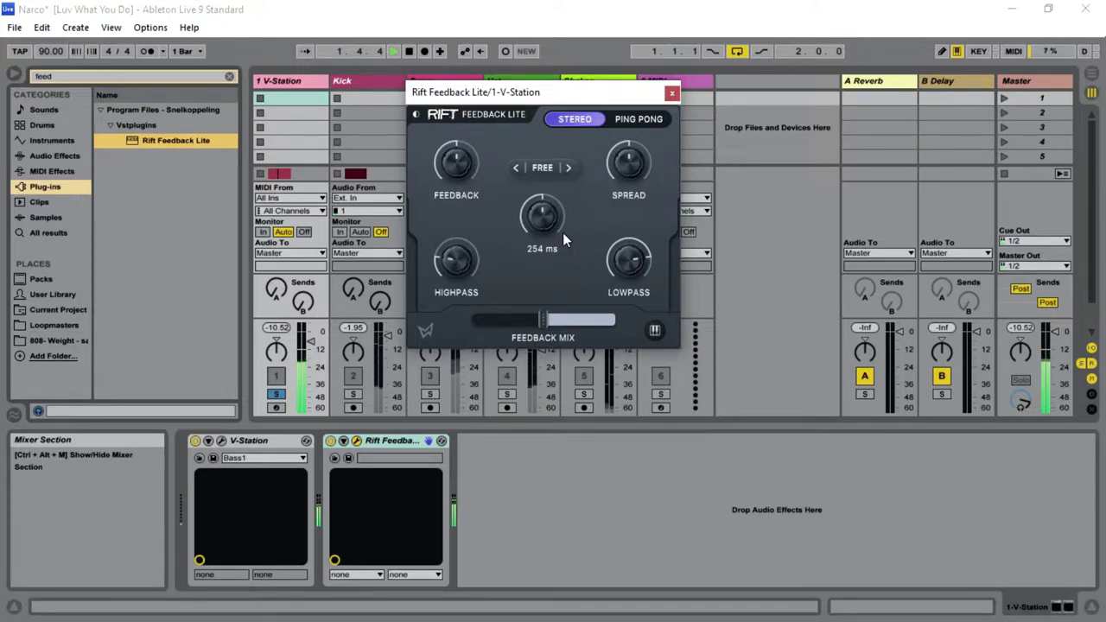
pyautogui.click(566, 169)
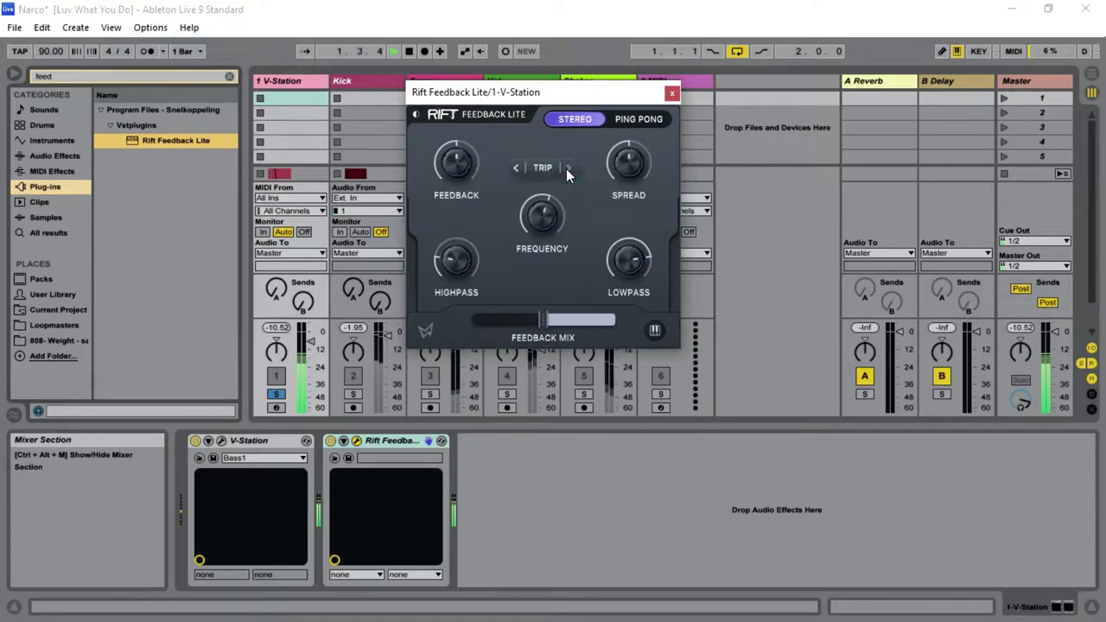
pyautogui.click(515, 168)
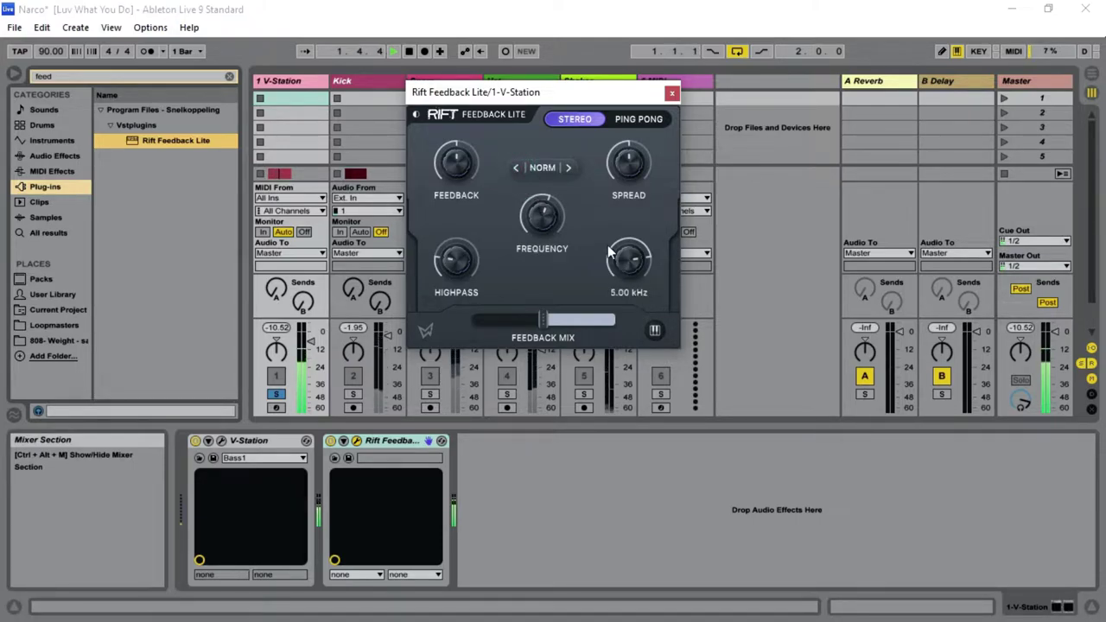
pyautogui.click(567, 170)
pyautogui.click(567, 171)
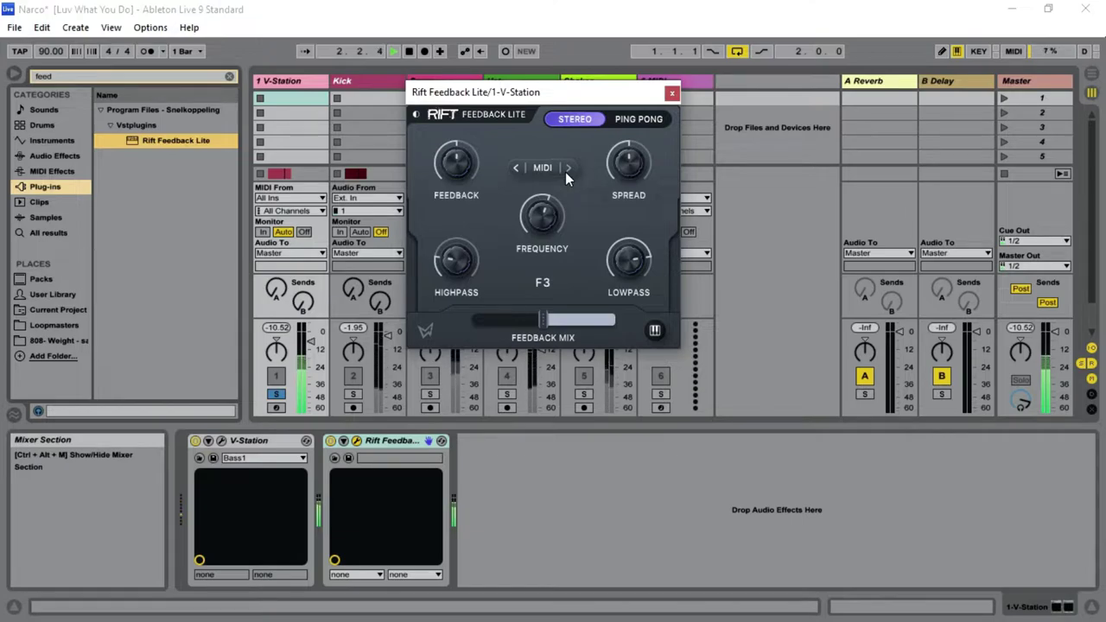
pyautogui.click(566, 170)
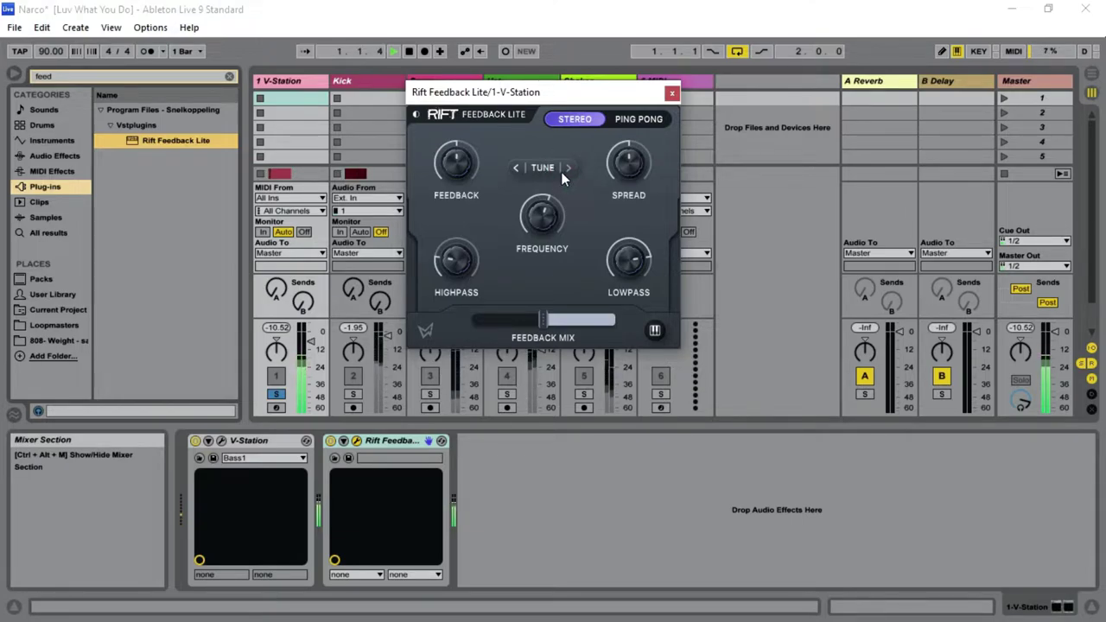
# - Lower the lowpass cutoff to about 155 Hz, raise the highpass cutoff and turn the feedback frequency up to G#5
pyautogui.moveTo(630, 266)
pyautogui.moveTo(633, 266); pyautogui.dragTo(627, 354)
pyautogui.moveTo(458, 259)
pyautogui.moveTo(458, 257); pyautogui.dragTo(464, 224)
pyautogui.moveTo(609, 240)
pyautogui.moveTo(555, 222)
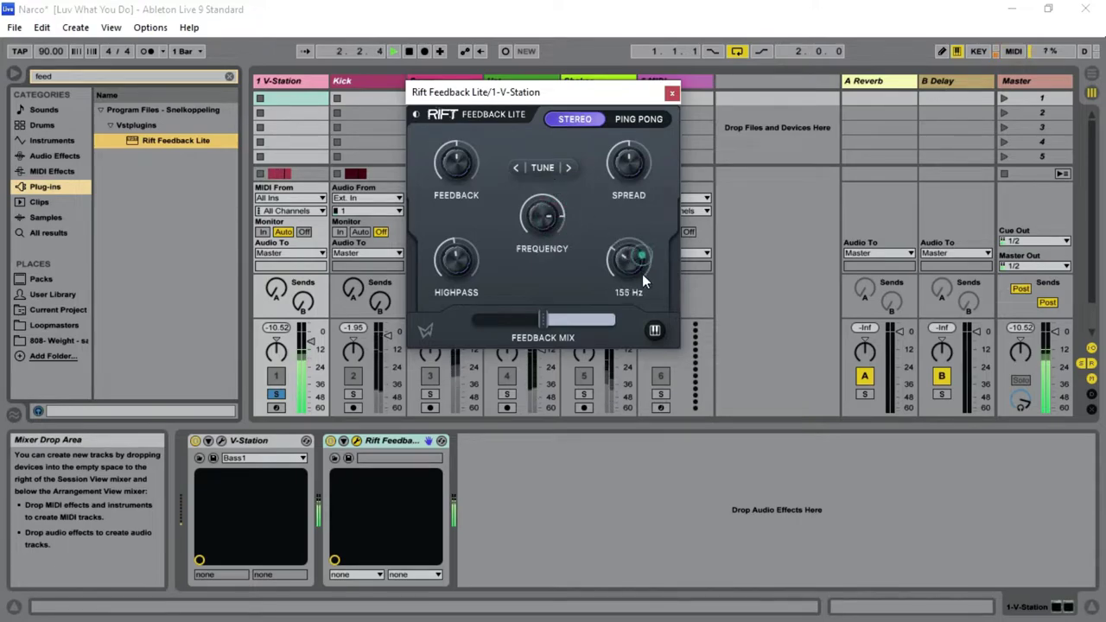
# - Raise the feedback amount, lower the highpass to about 14.3 Hz and widen the spread to 93 %
pyautogui.moveTo(466, 270)
pyautogui.moveTo(466, 274)
pyautogui.mouseDown()
pyautogui.moveTo(446, 298)
pyautogui.moveTo(445, 328)
pyautogui.moveTo(469, 223)
pyautogui.moveTo(462, 288)
pyautogui.mouseUp()
pyautogui.moveTo(456, 164); pyautogui.dragTo(456, 168)
pyautogui.moveTo(628, 167); pyautogui.dragTo(634, 137)
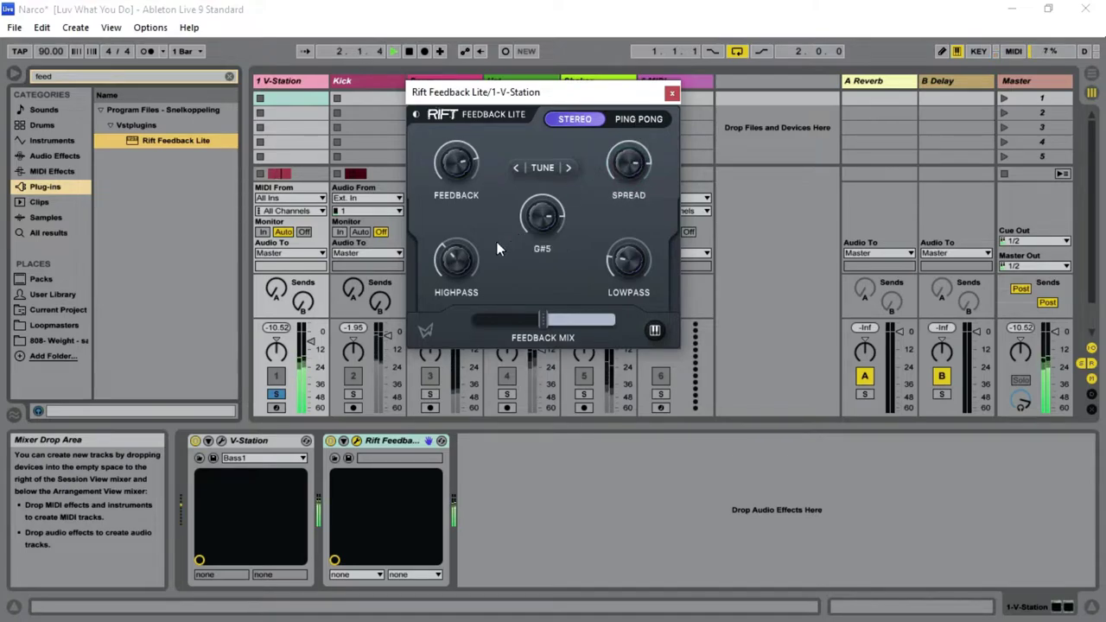
pyautogui.moveTo(455, 263); pyautogui.dragTo(455, 293)
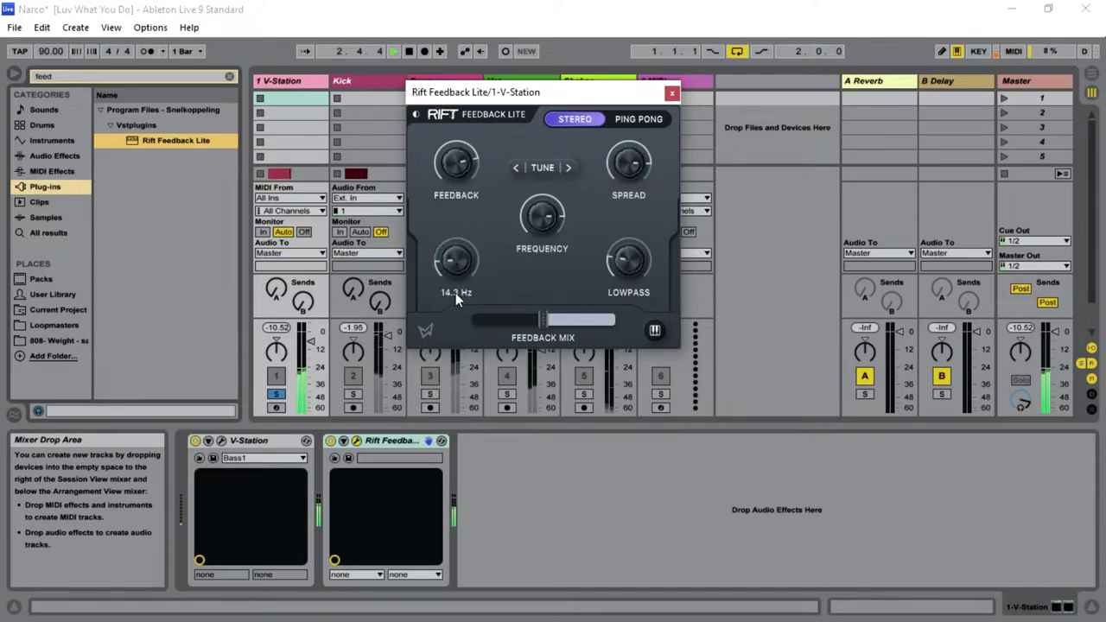
pyautogui.moveTo(618, 166); pyautogui.dragTo(618, 154)
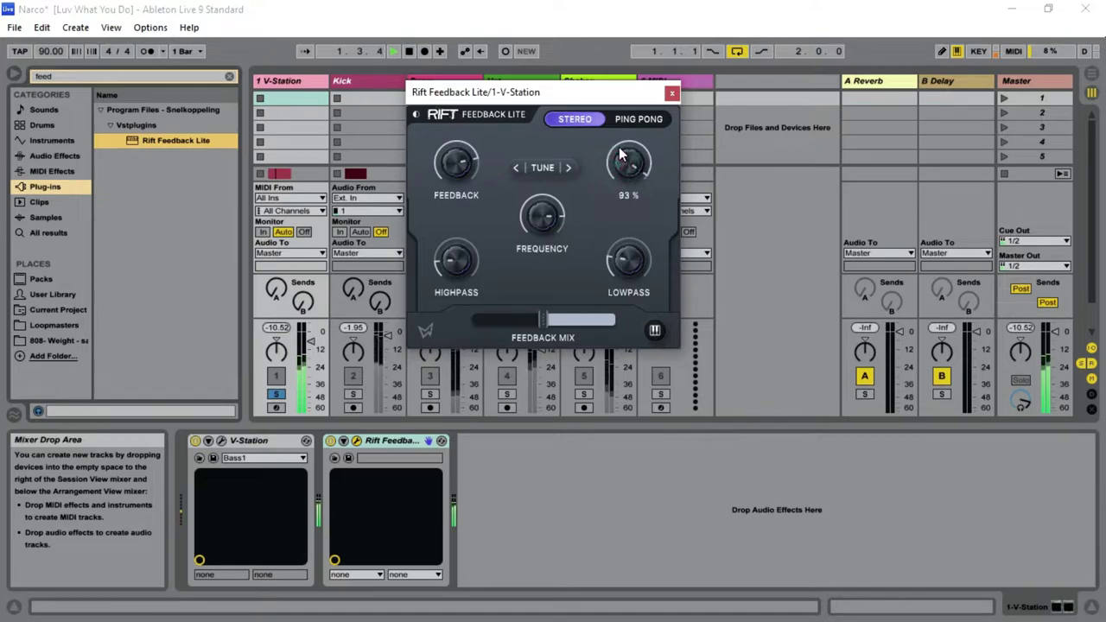
# - Raise the lowpass cutoff to let more high end through and try a slight feedback mix adjustment
pyautogui.moveTo(631, 272); pyautogui.dragTo(640, 193)
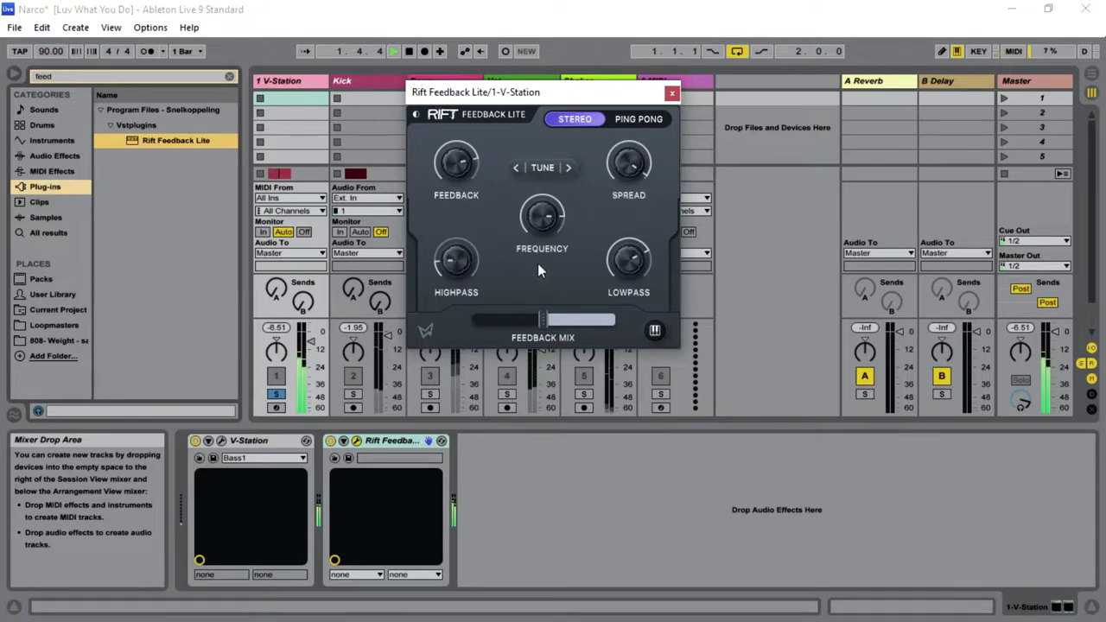
pyautogui.moveTo(480, 231); pyautogui.dragTo(478, 260)
pyautogui.moveTo(628, 282); pyautogui.dragTo(634, 248)
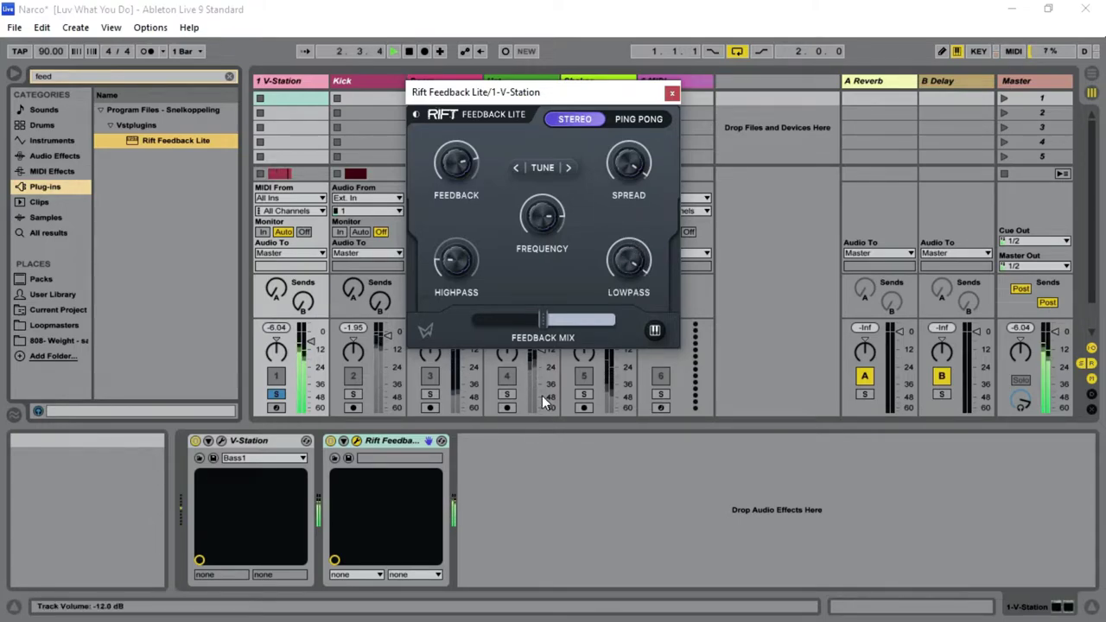
pyautogui.moveTo(543, 329)
pyautogui.moveTo(543, 328)
pyautogui.mouseDown()
pyautogui.moveTo(456, 325)
pyautogui.moveTo(606, 327)
pyautogui.moveTo(541, 326)
pyautogui.mouseUp()
# - Show the feedback plugin's note keyboard and enable the notes C#, D#, G#, F, C and B
pyautogui.click(653, 329)
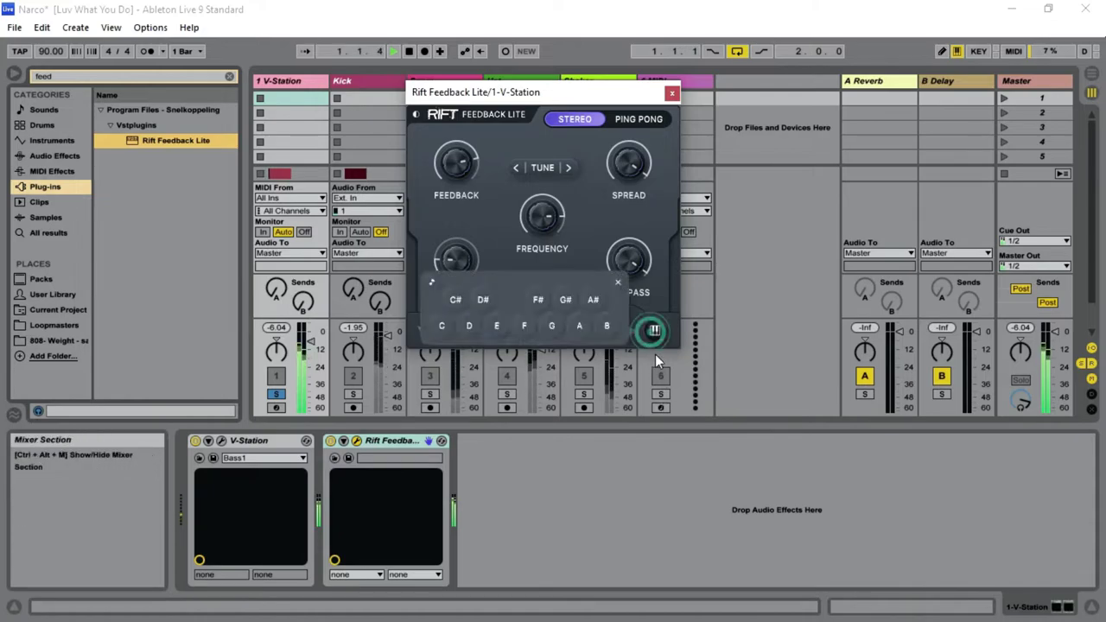
pyautogui.click(457, 299)
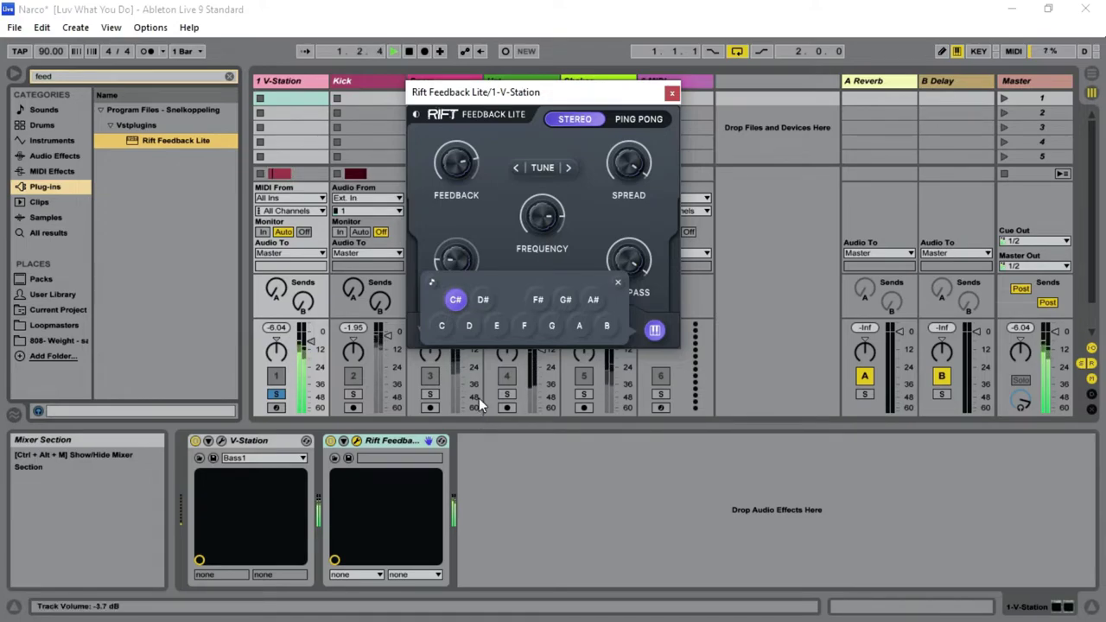
pyautogui.click(486, 301)
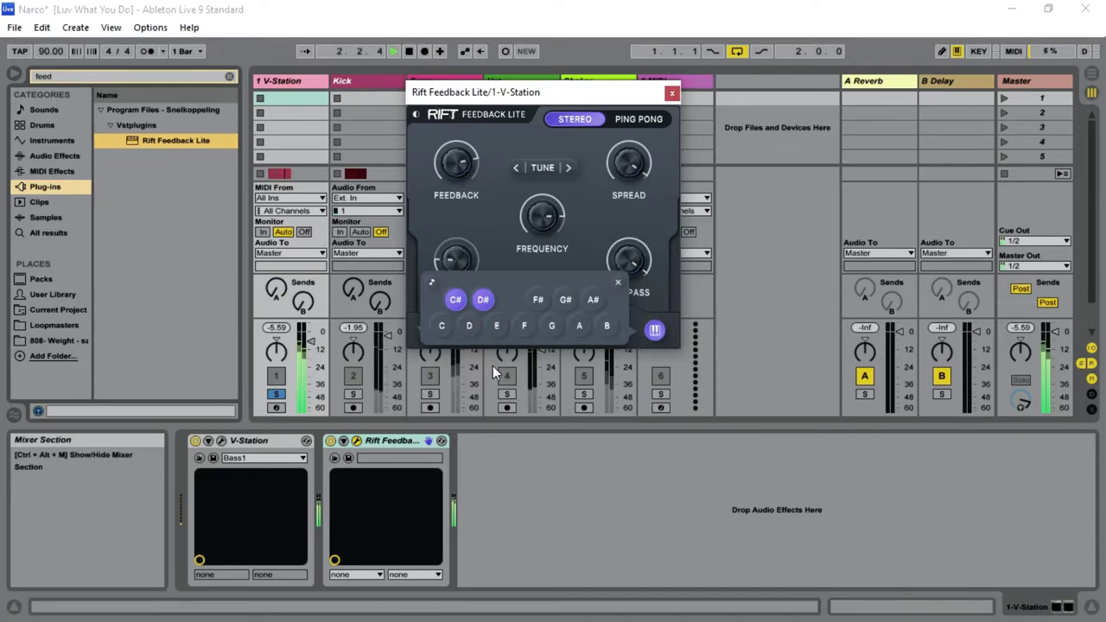
pyautogui.click(455, 300)
pyautogui.click(455, 299)
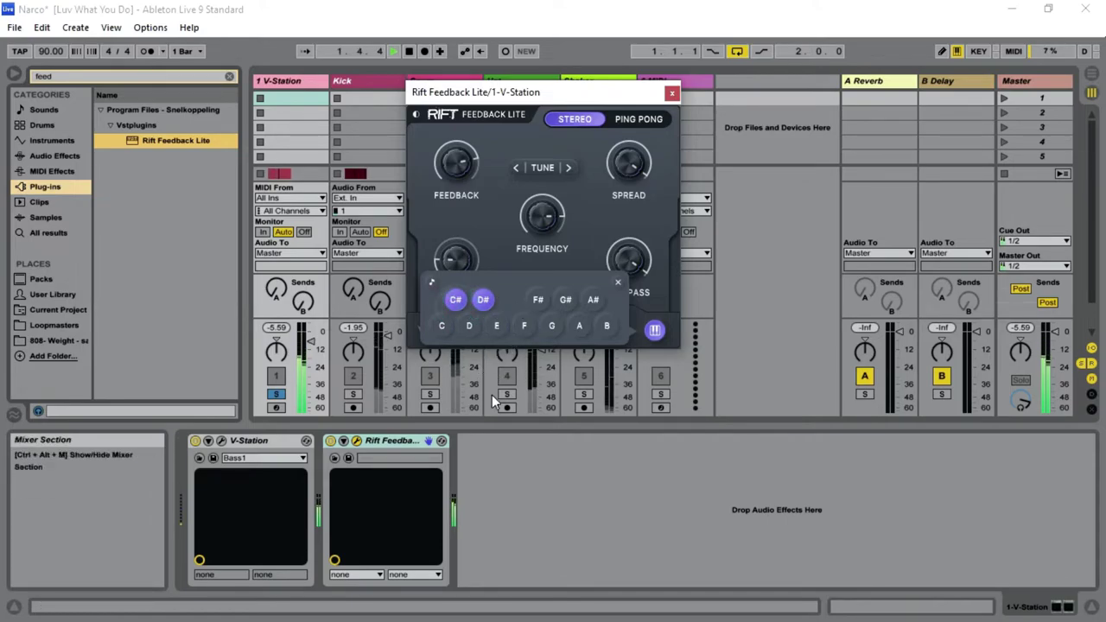
pyautogui.click(566, 300)
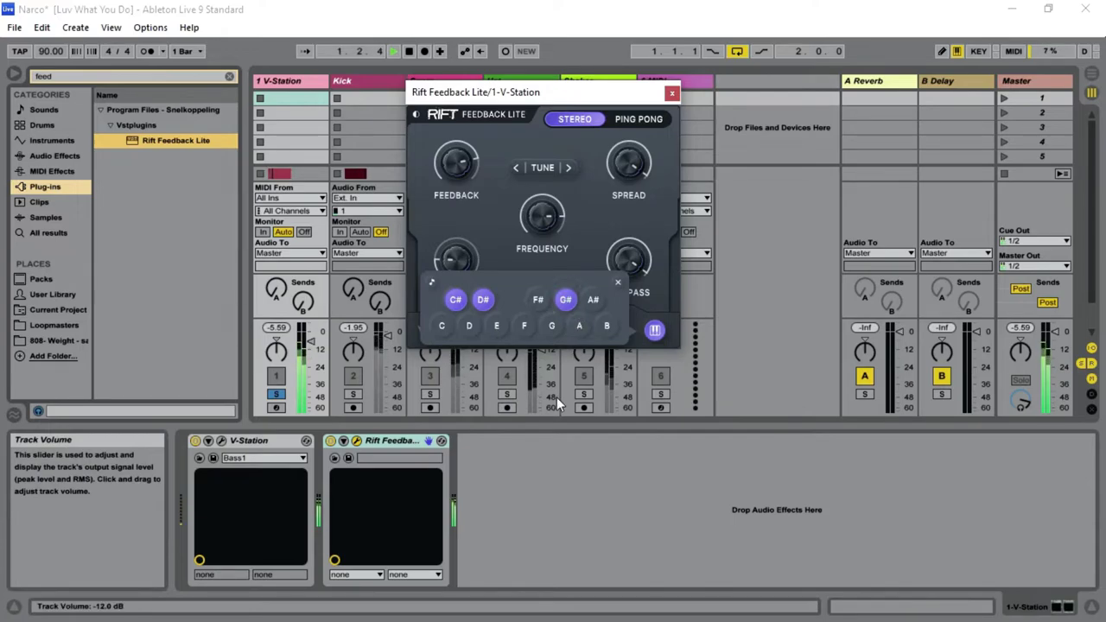
pyautogui.click(523, 326)
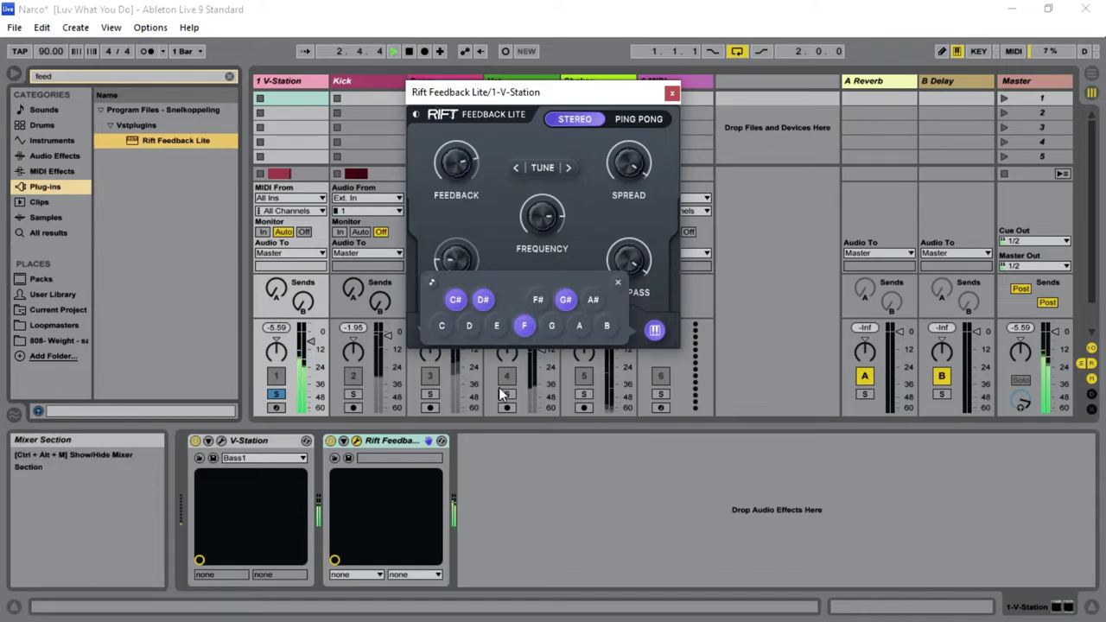
pyautogui.click(440, 327)
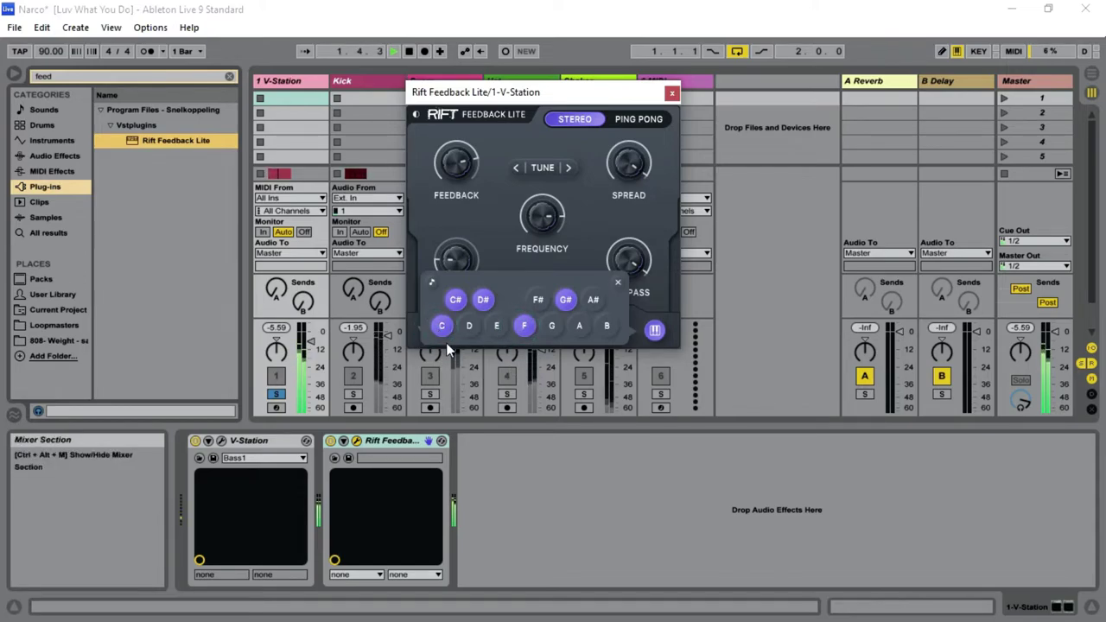
pyautogui.click(611, 325)
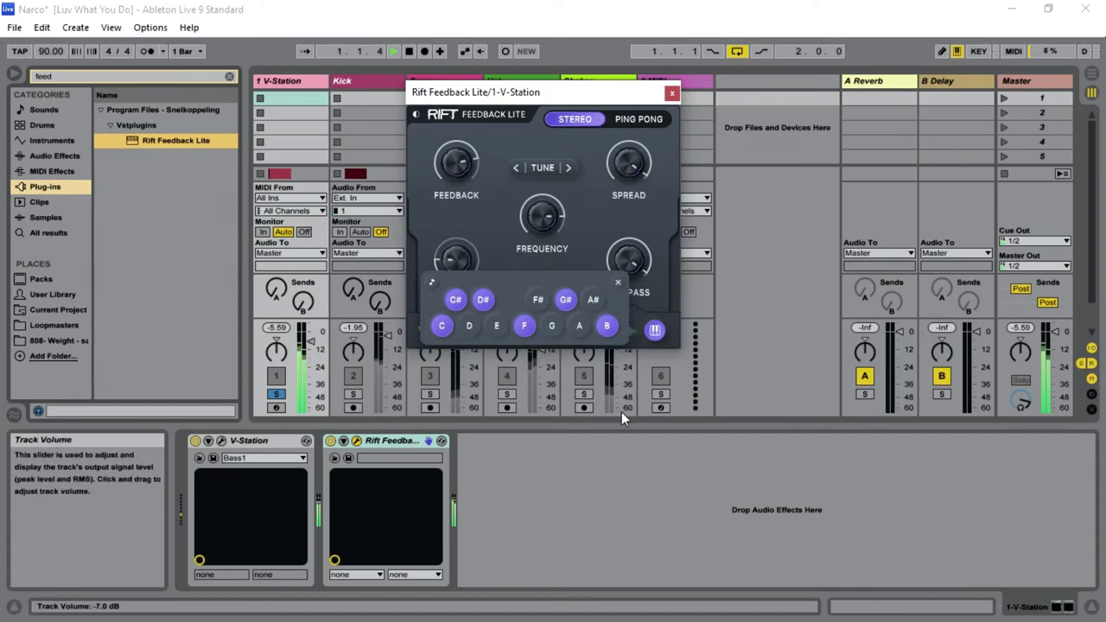
# - Enable the remaining notes F#, G, A, A#, E and D so the whole octave is selected
pyautogui.click(543, 302)
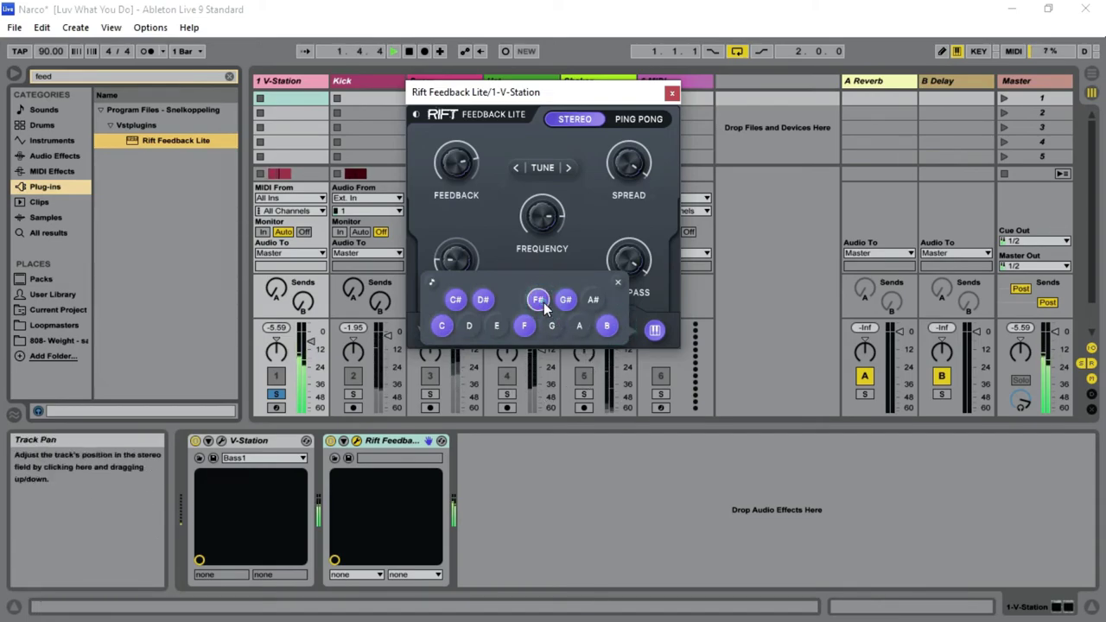
pyautogui.click(550, 328)
pyautogui.click(577, 327)
pyautogui.click(592, 300)
pyautogui.click(495, 327)
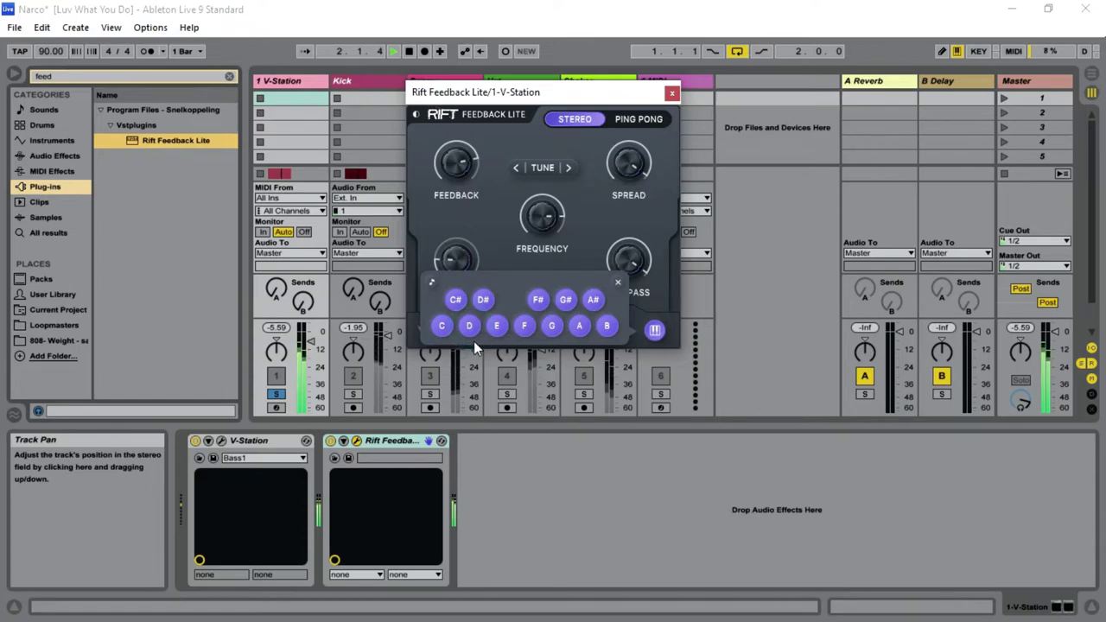
pyautogui.click(469, 326)
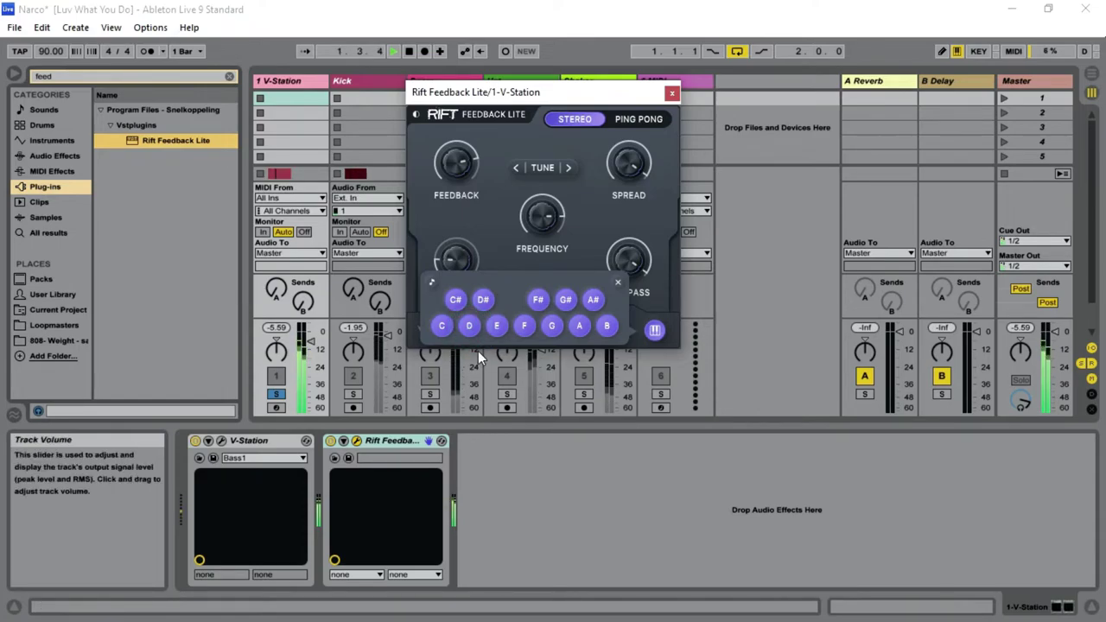
# - Disable the notes D, E and F#, switching F off and back on
pyautogui.click(469, 326)
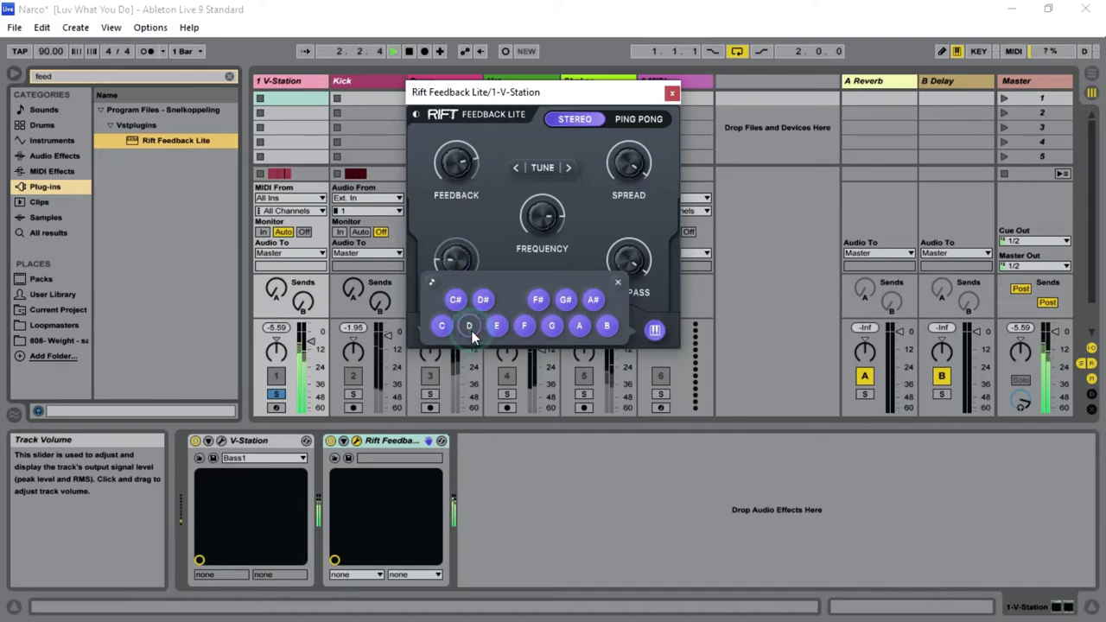
pyautogui.click(494, 328)
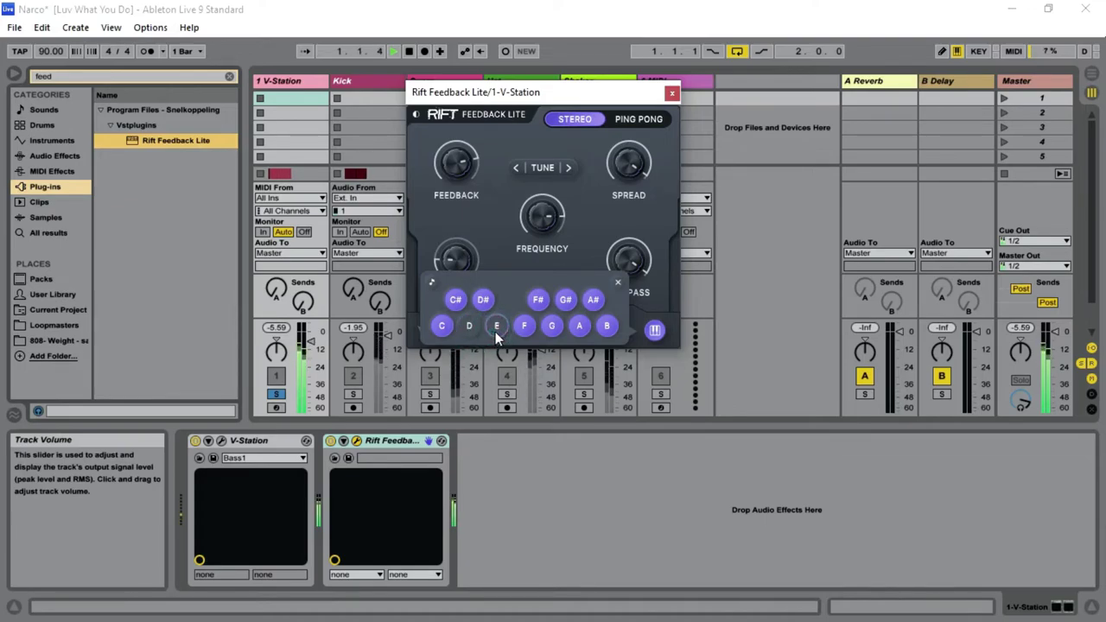
pyautogui.click(522, 328)
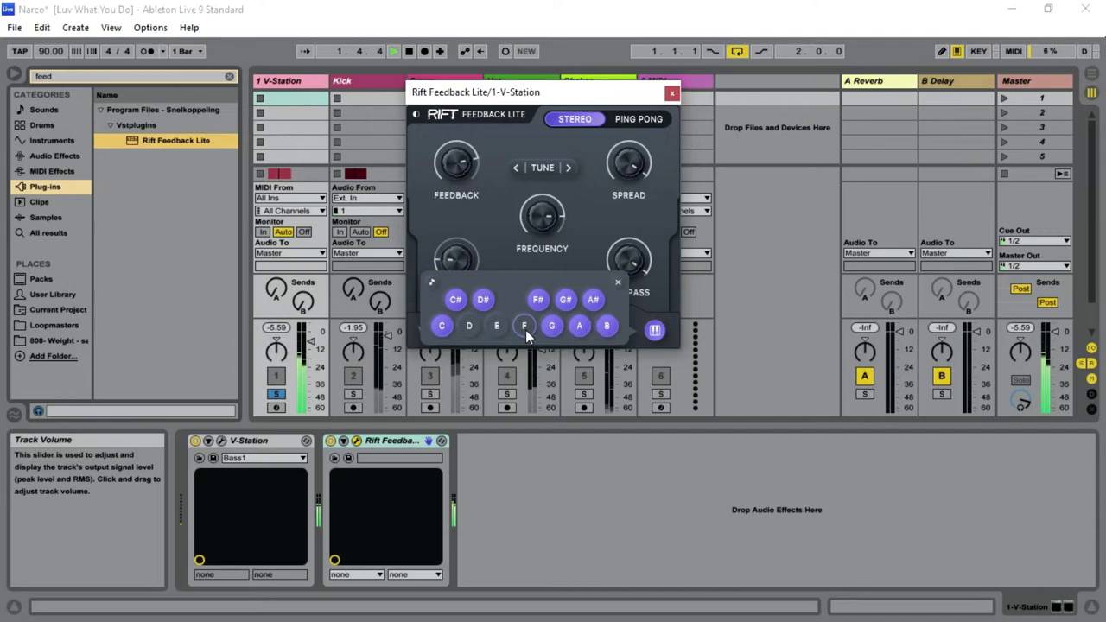
pyautogui.click(538, 299)
pyautogui.click(524, 327)
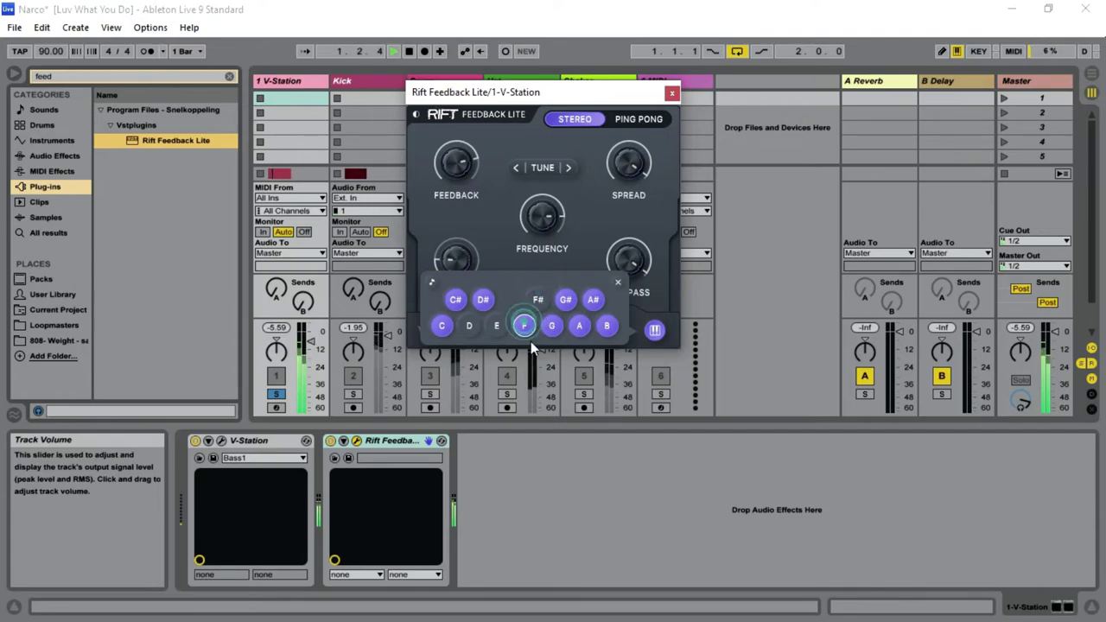
# - Disable the notes A, C# and D# and enable D again
pyautogui.click(582, 328)
pyautogui.click(454, 299)
pyautogui.click(472, 329)
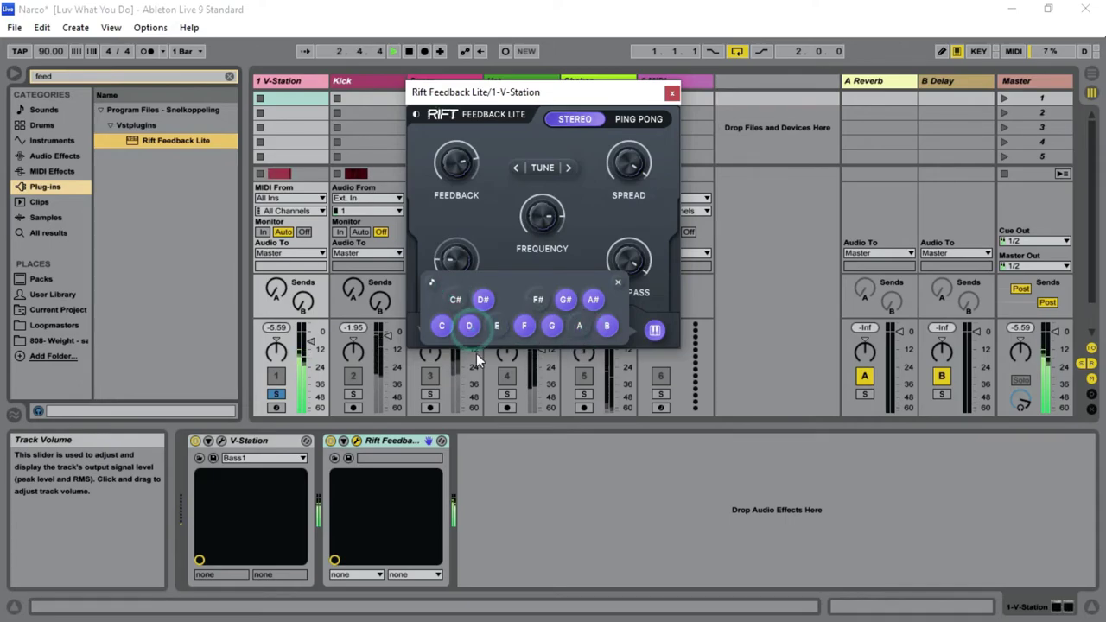
pyautogui.click(483, 299)
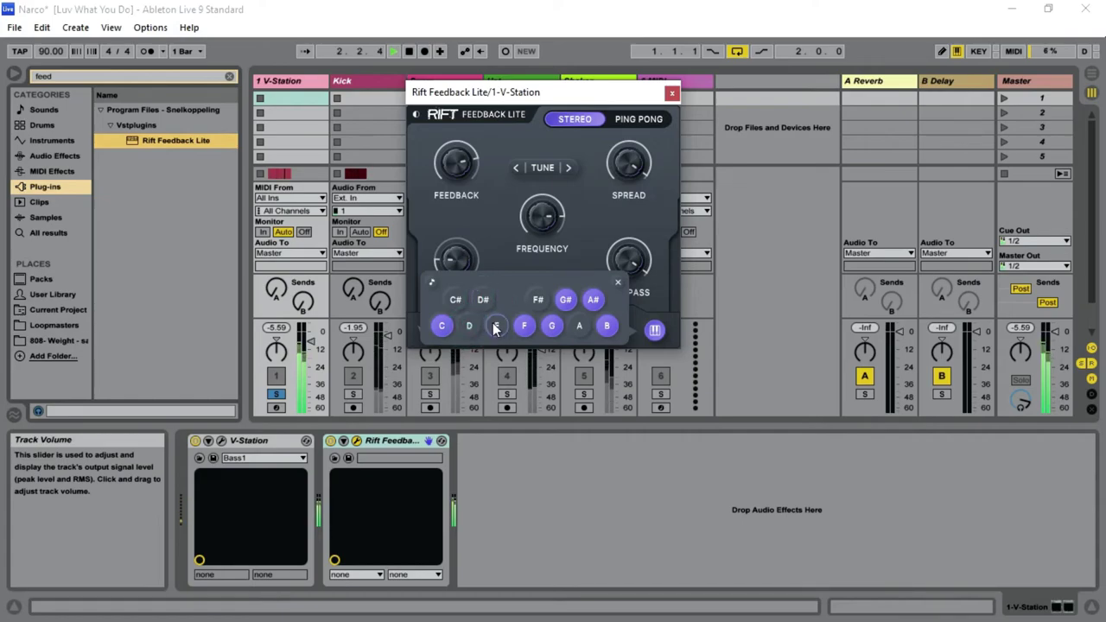
pyautogui.click(469, 327)
# - Disable the remaining sharps A# and G#, switching F# on and off again, so only C, D, F, G and B stay selected
pyautogui.click(593, 299)
pyautogui.click(536, 302)
pyautogui.click(592, 301)
pyautogui.click(565, 301)
pyautogui.click(539, 302)
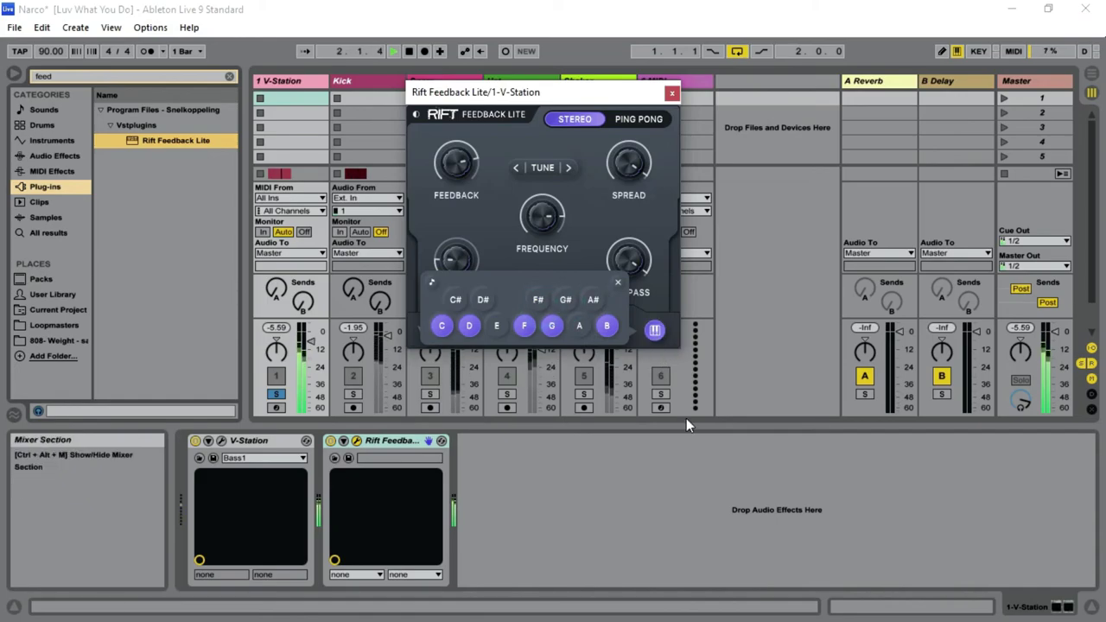